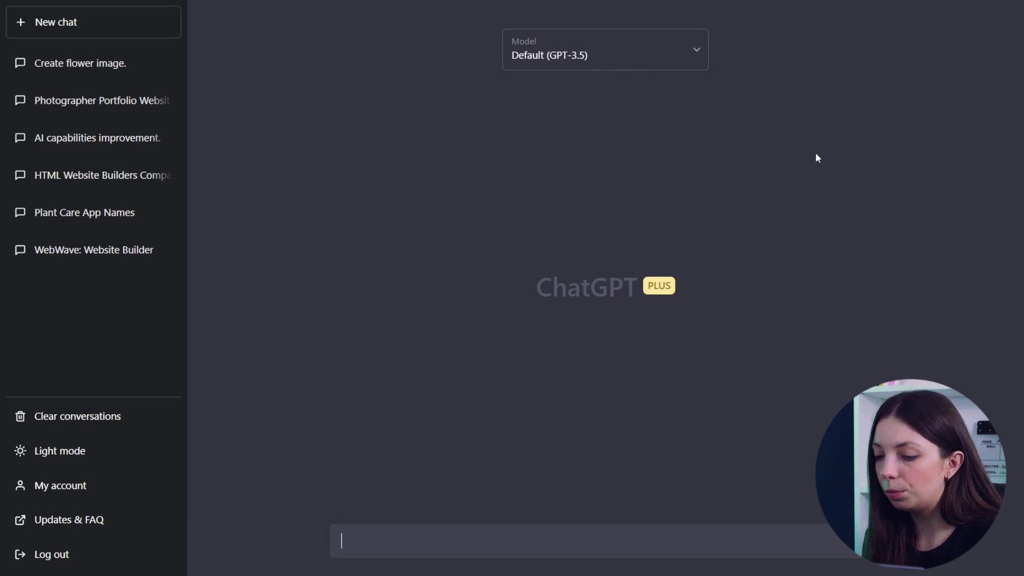
# - Switch the chat to GPT-4 and ask for photography business name suggestions
pyautogui.click(701, 48)
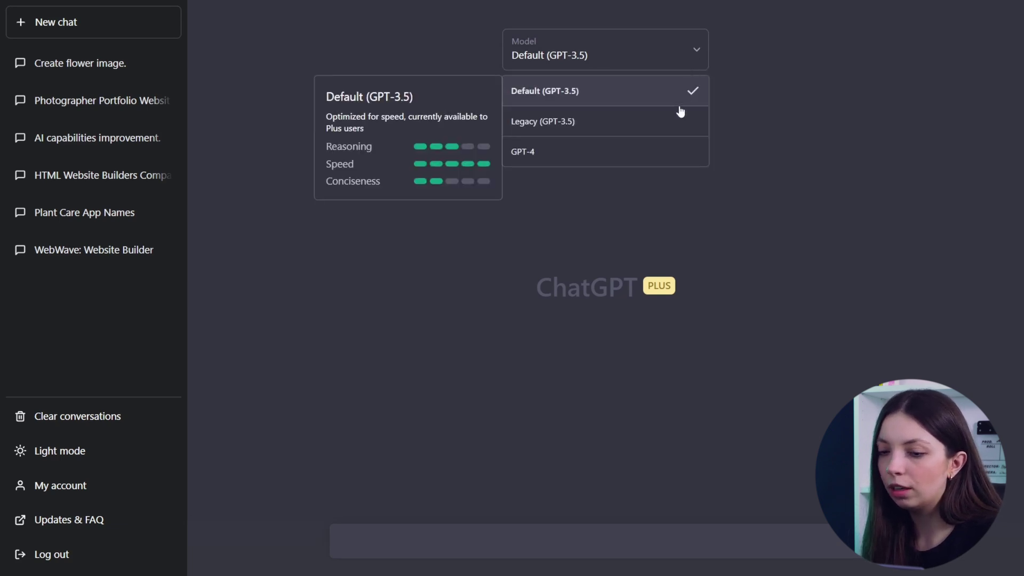
pyautogui.click(663, 152)
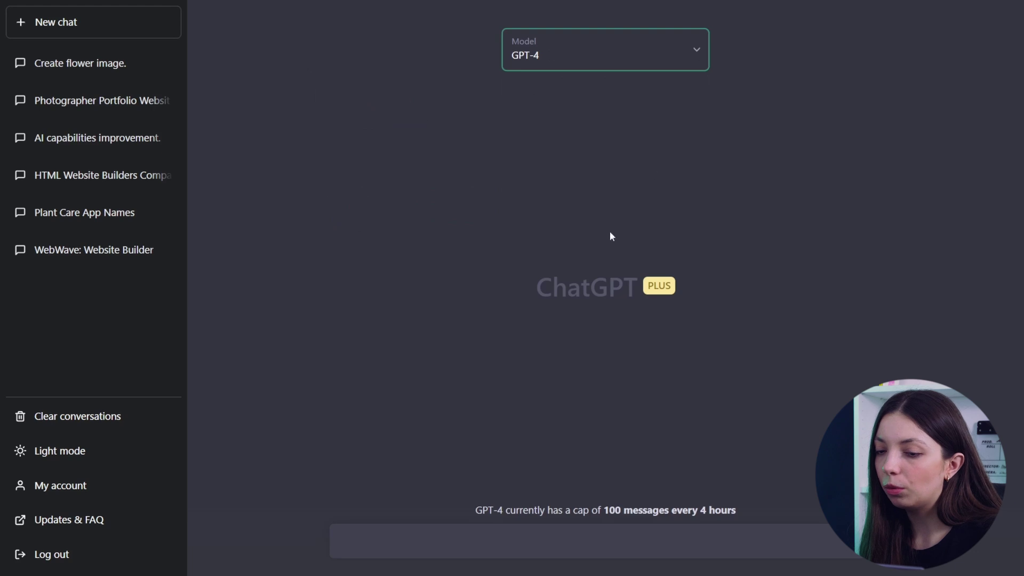
pyautogui.click(507, 537)
pyautogui.write('I need a name for my photography busine')
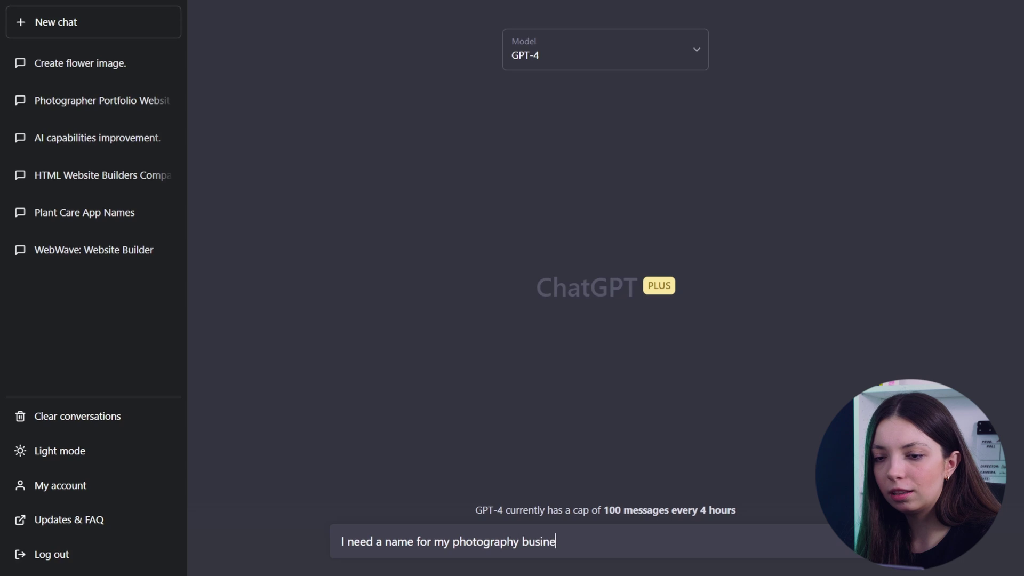
pyautogui.write('ss')
pyautogui.press('Return')
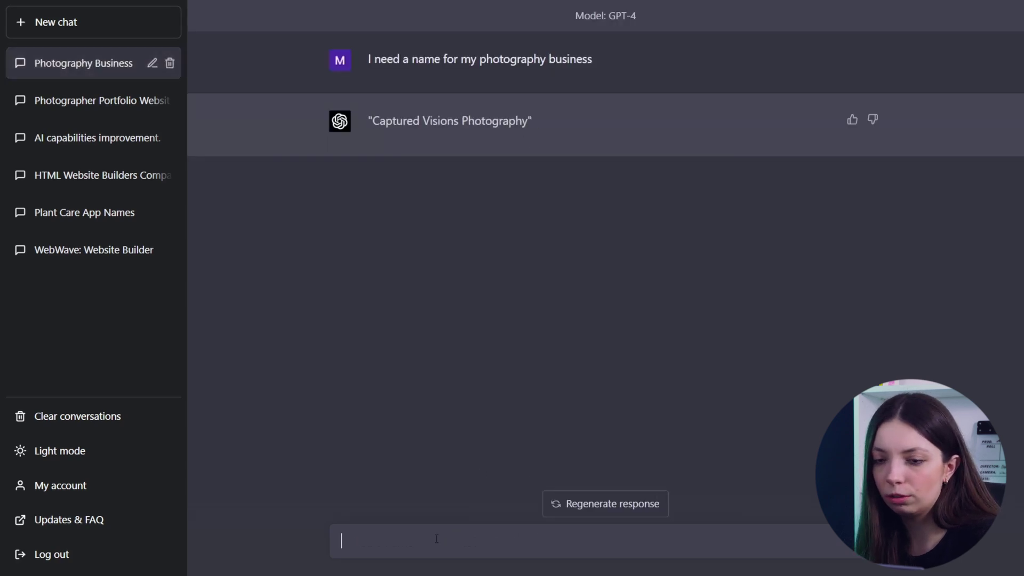
pyautogui.write('suggestions?')
# - Ask for other and two-word name options, then choose Chromatic Photography Studio
pyautogui.press('Return')
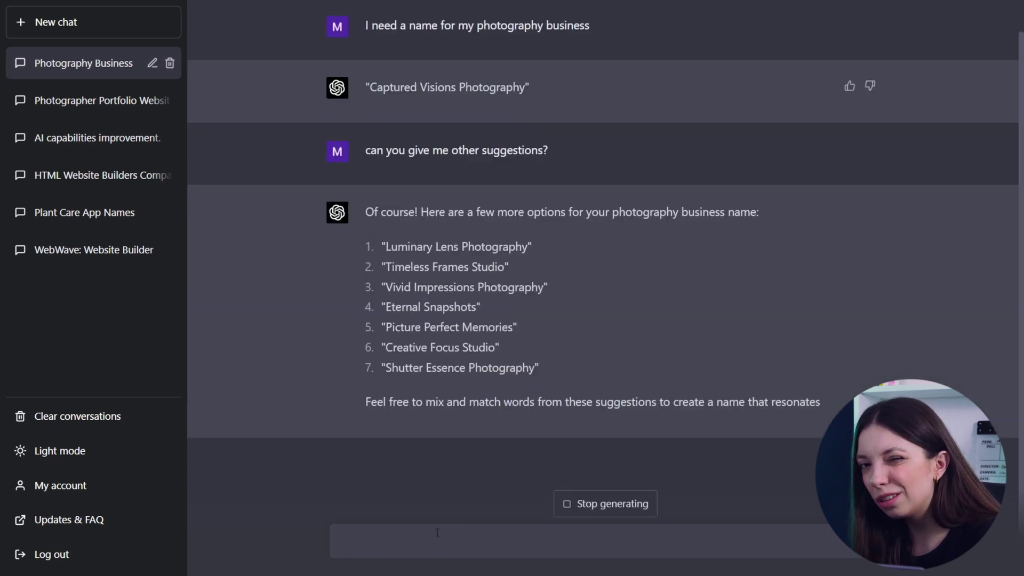
pyautogui.write('I want something that consi')
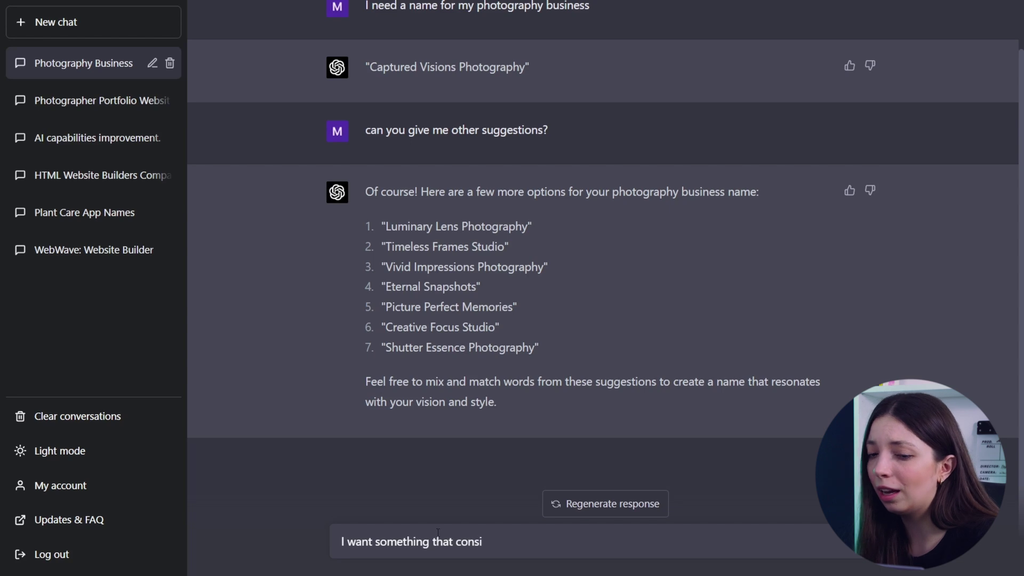
pyautogui.write('stes of two words')
pyautogui.press('BackSpace')
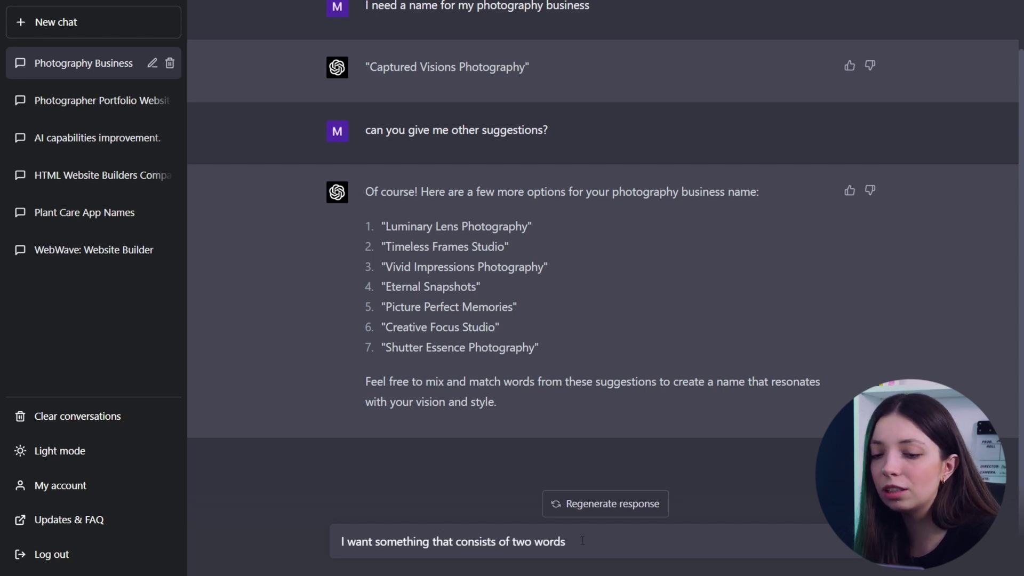
pyautogui.write('ography or Stusio')
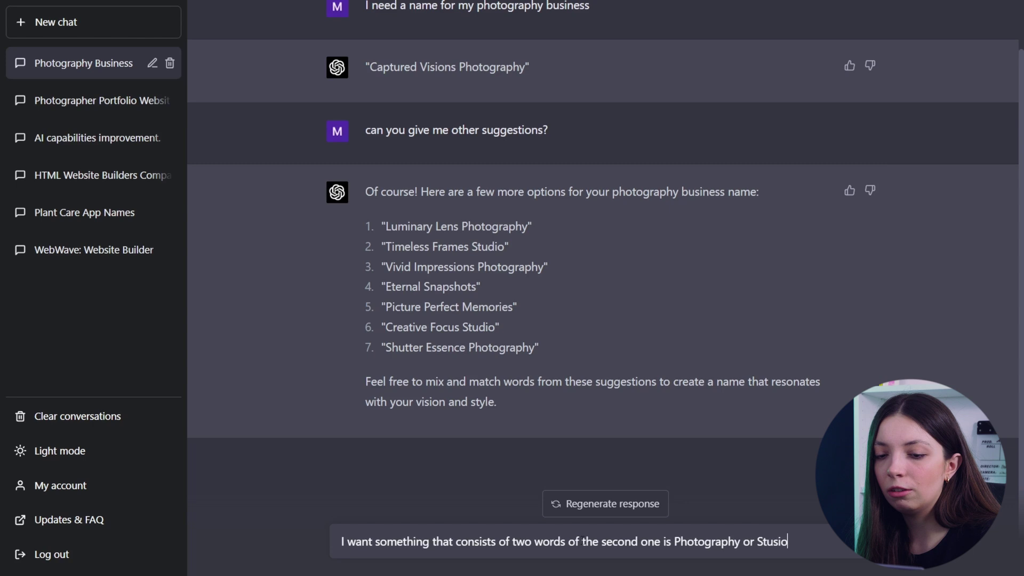
pyautogui.press('Return')
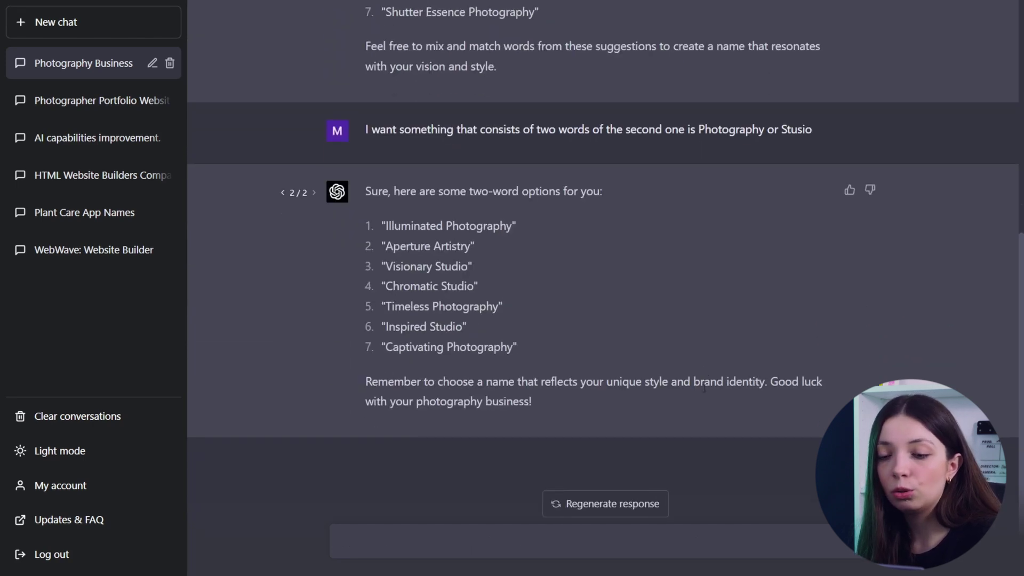
pyautogui.scroll(5, 703, 387)
pyautogui.scroll(2, 703, 376)
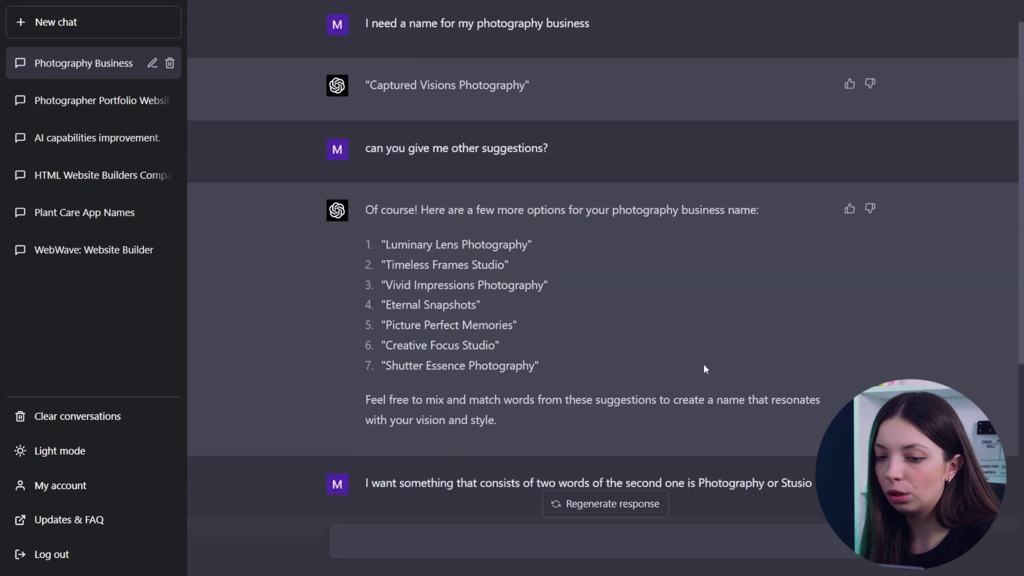
pyautogui.scroll(-2, 703, 363)
pyautogui.scroll(-5, 709, 360)
pyautogui.write("I'll")
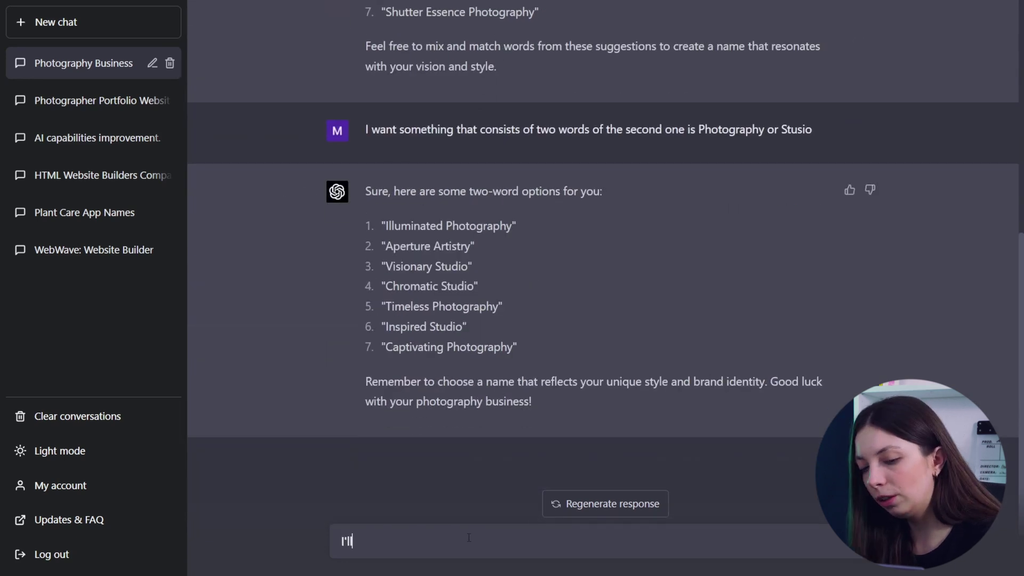
pyautogui.write('go with Chromatic Photography Studio')
pyautogui.press('Return')
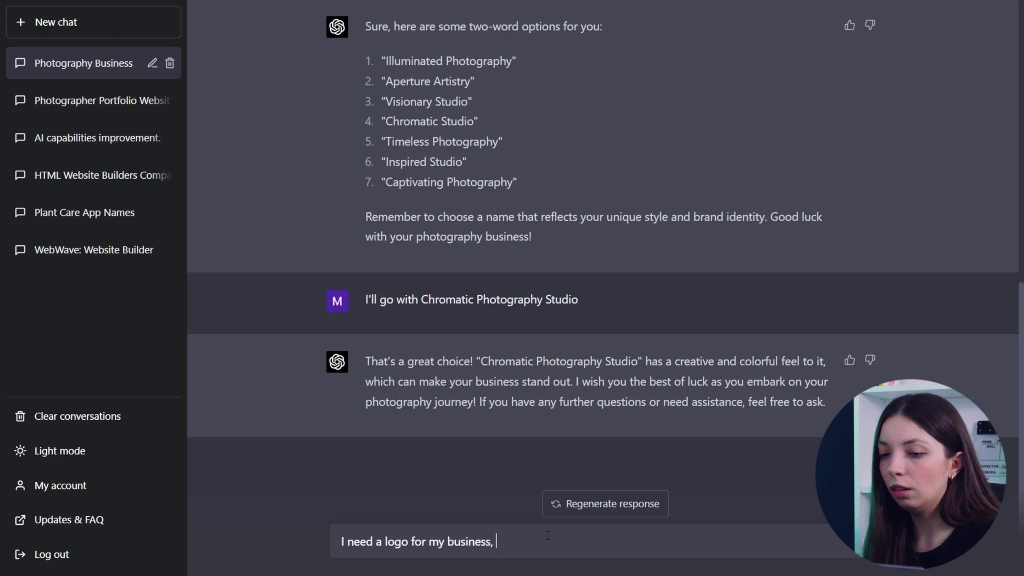
pyautogui.write('me with ')
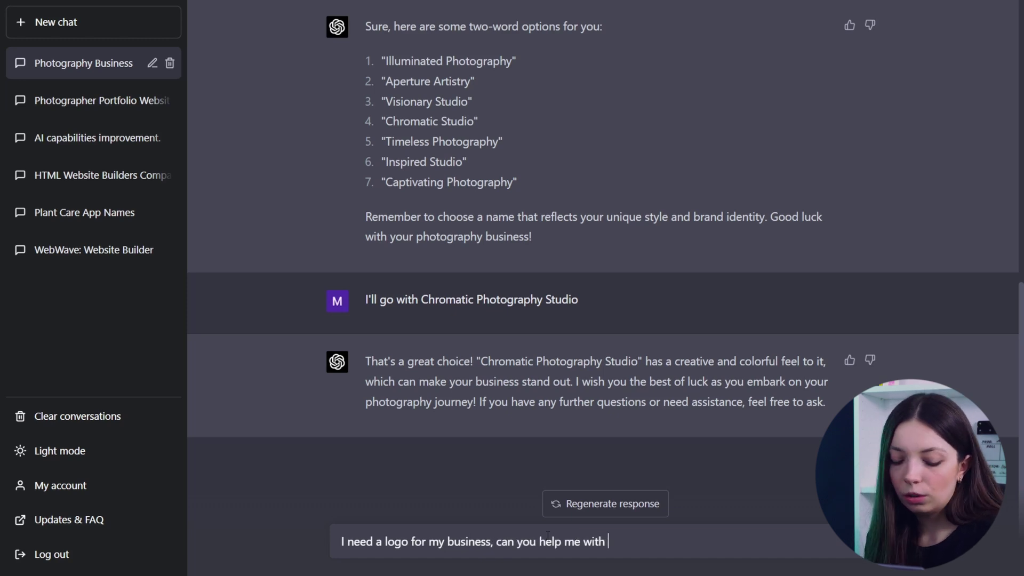
pyautogui.write('?')
# - Ask for logo help, then five more logo ideas built around Chromatic Photography Studio
pyautogui.press('Return')
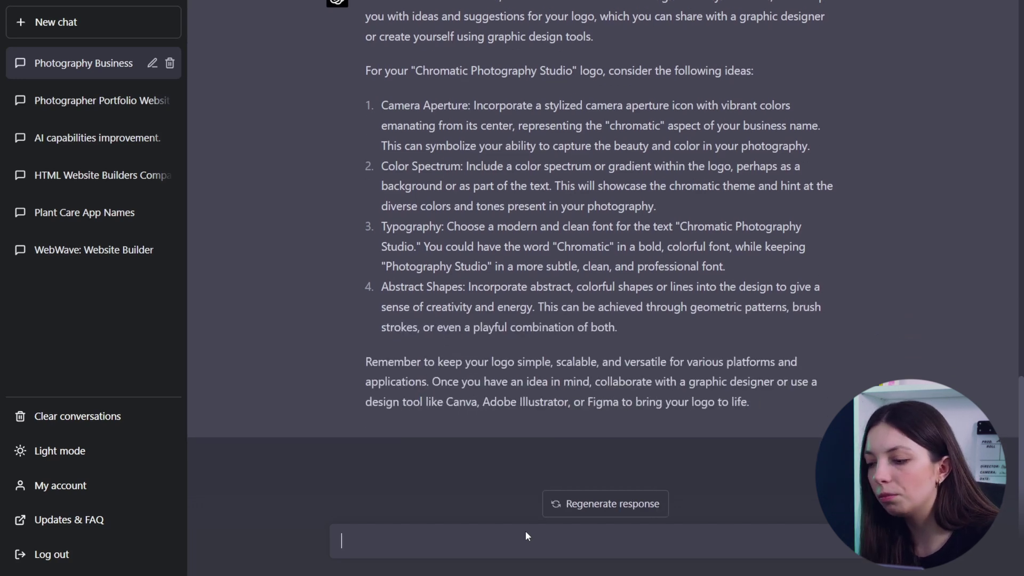
pyautogui.write('can you give me more ideas for the logo besed on the name?')
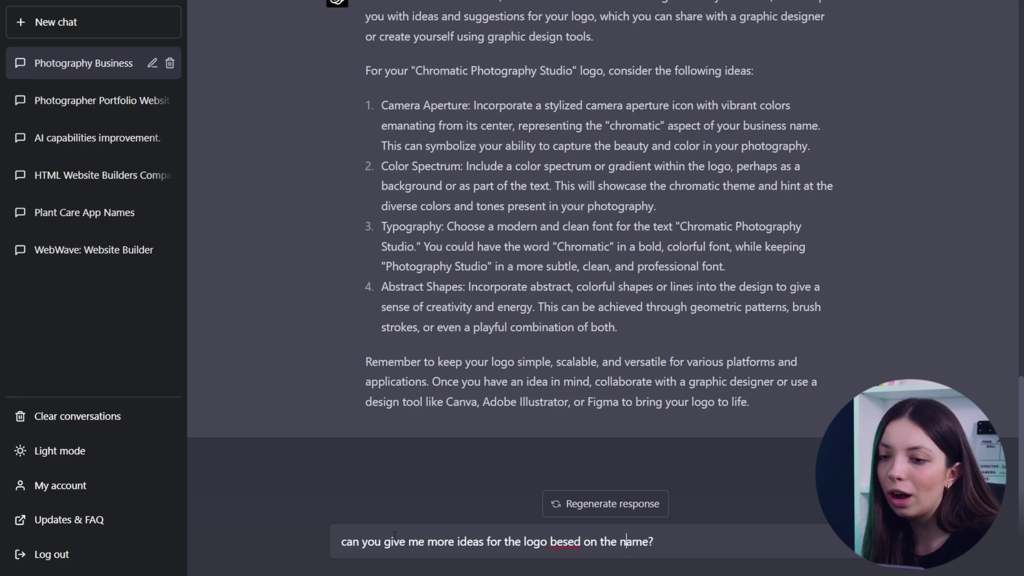
pyautogui.press('Return')
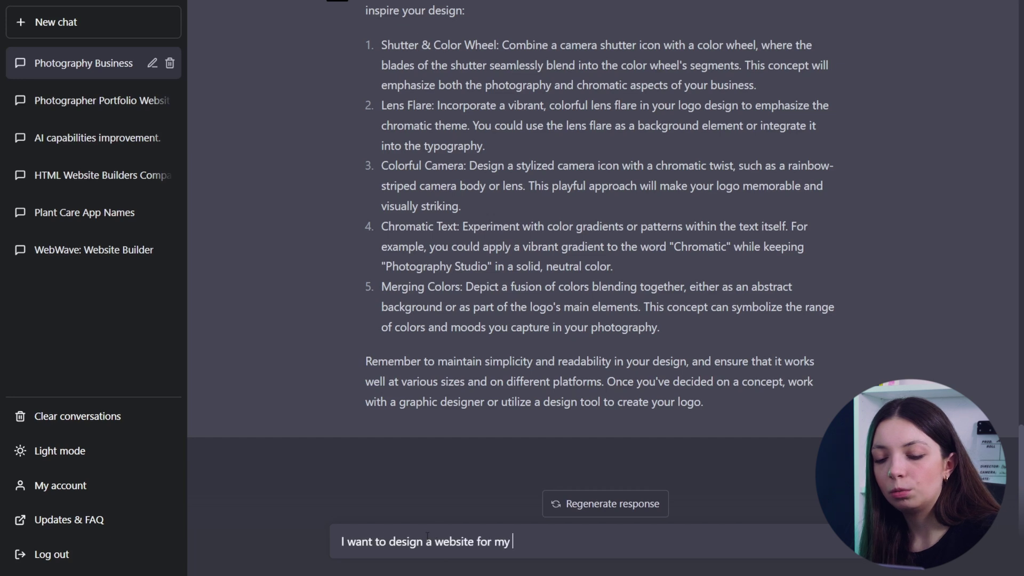
pyautogui.write('hy business')
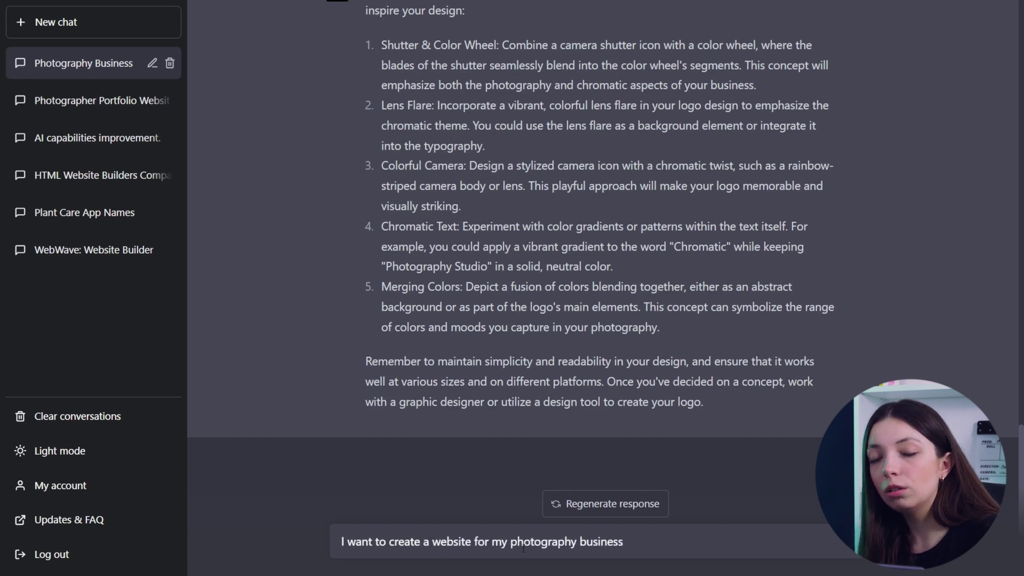
pyautogui.write(', suggest a color scheme')
# - Ask for a website colour scheme, returning deep navy, rich coral, soft gray and charcoal
pyautogui.press('Return')
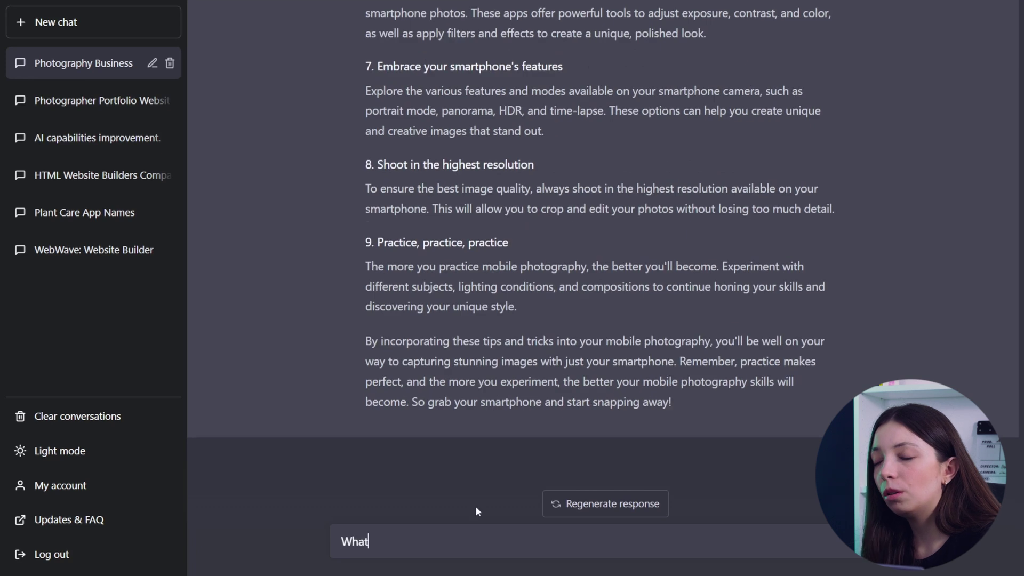
pyautogui.write('What fonts ')
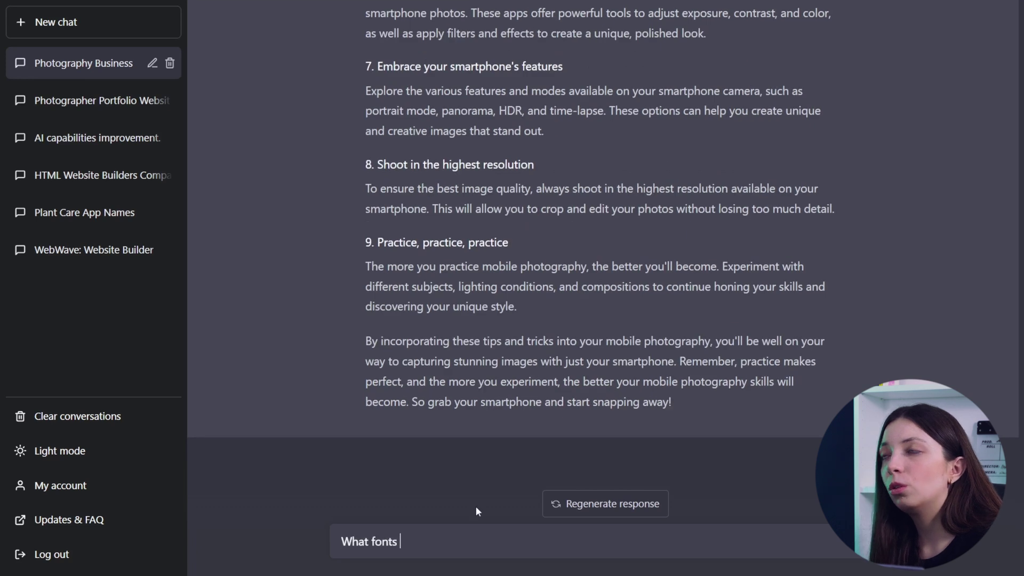
pyautogui.write('should I use on my website')
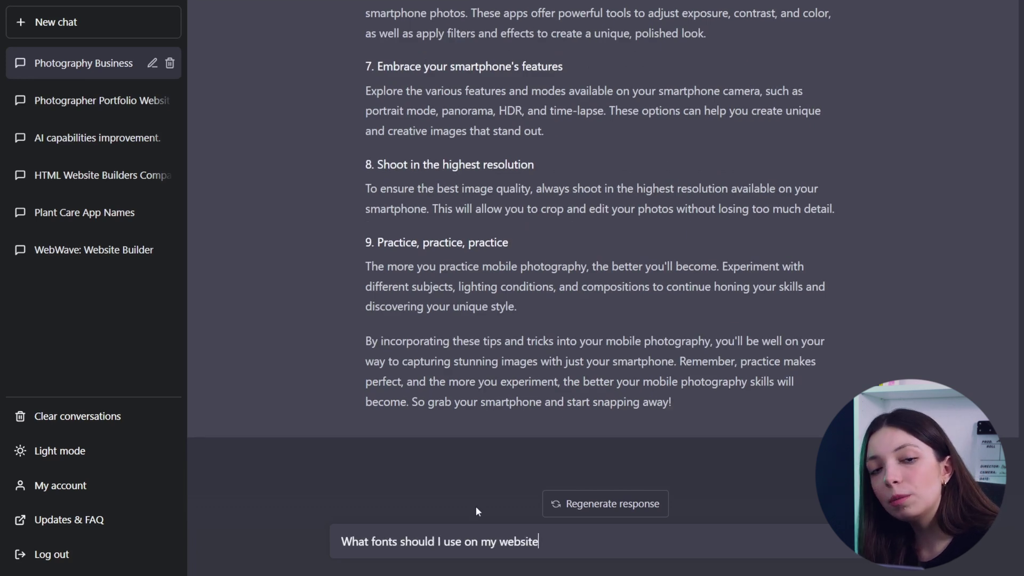
pyautogui.write('?')
# - Ask about fonts, a free Merriweather and Open Sans pairing, then a website outline
pyautogui.press('Return')
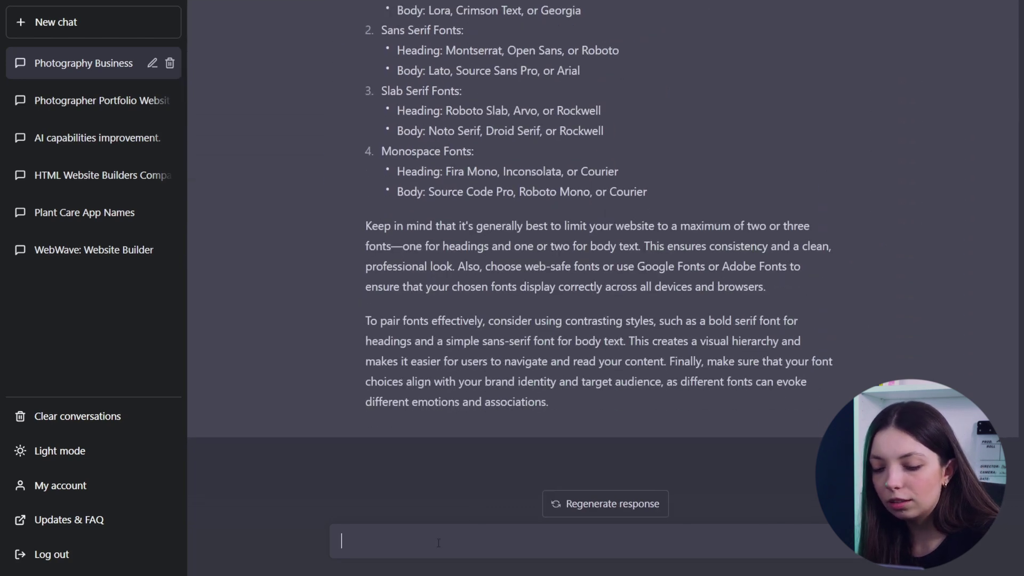
pyautogui.write('Give me  apa')
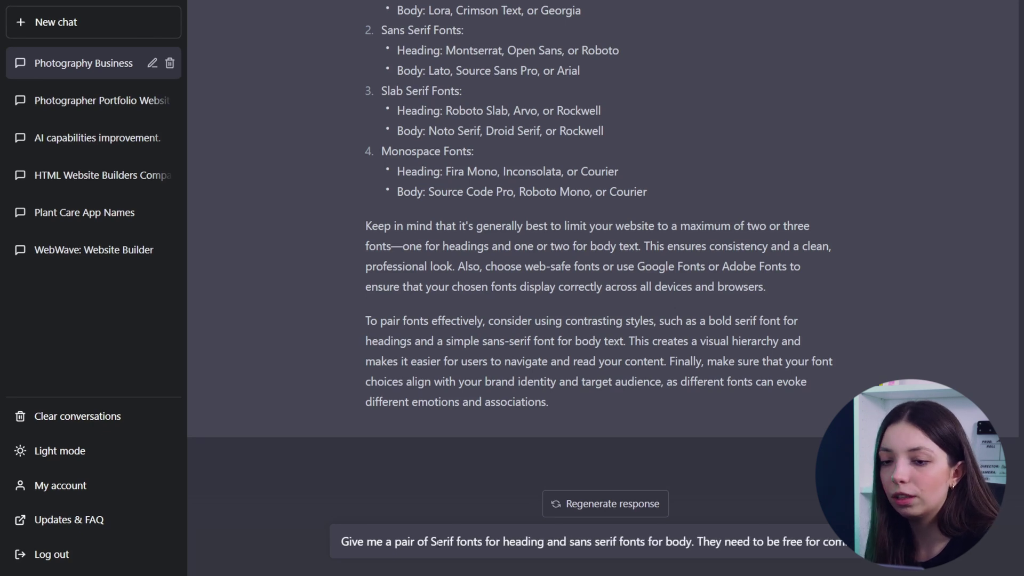
pyautogui.press('Return')
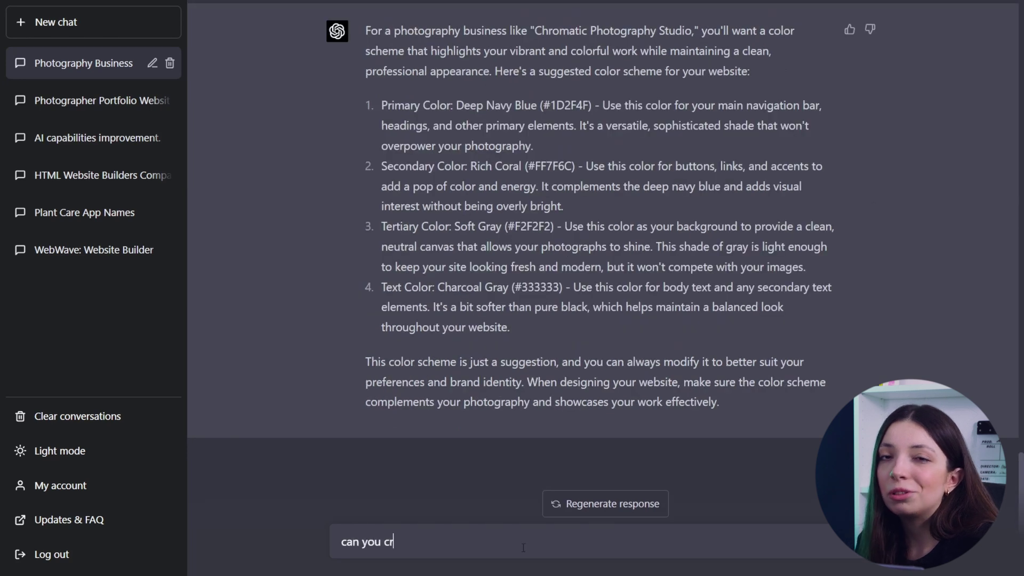
pyautogui.write('eate an')
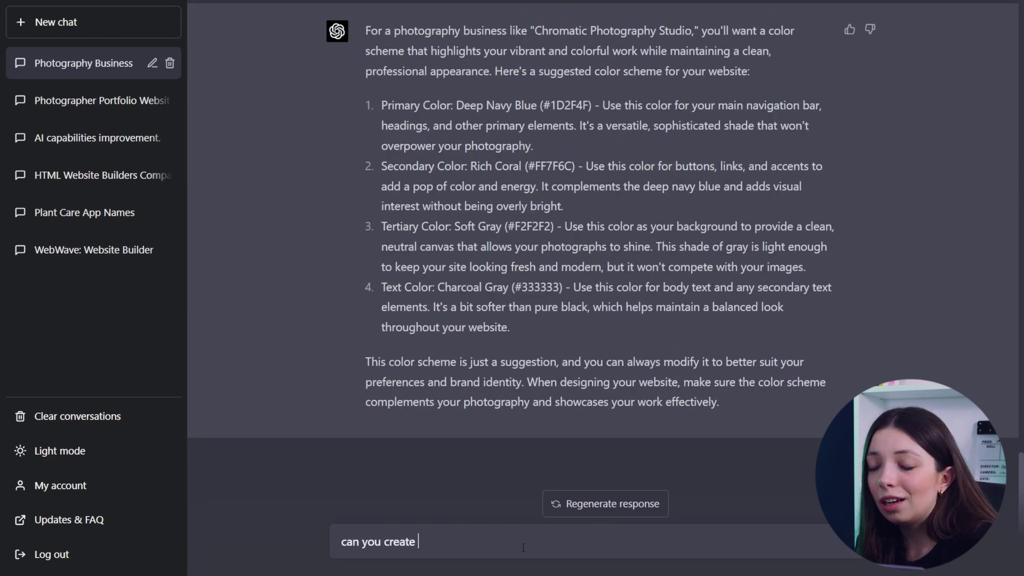
pyautogui.write(' outline for this website')
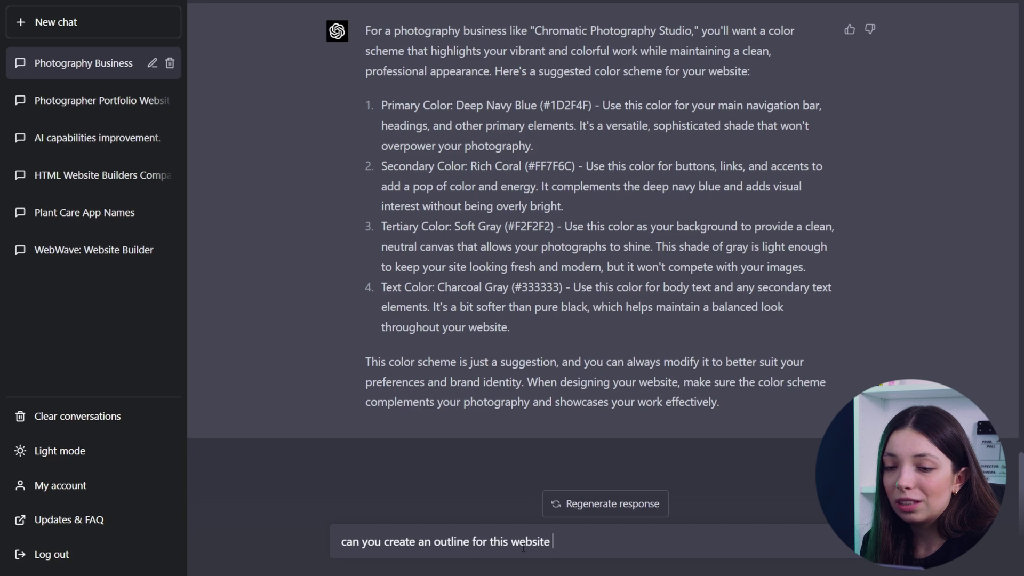
pyautogui.press('Return')
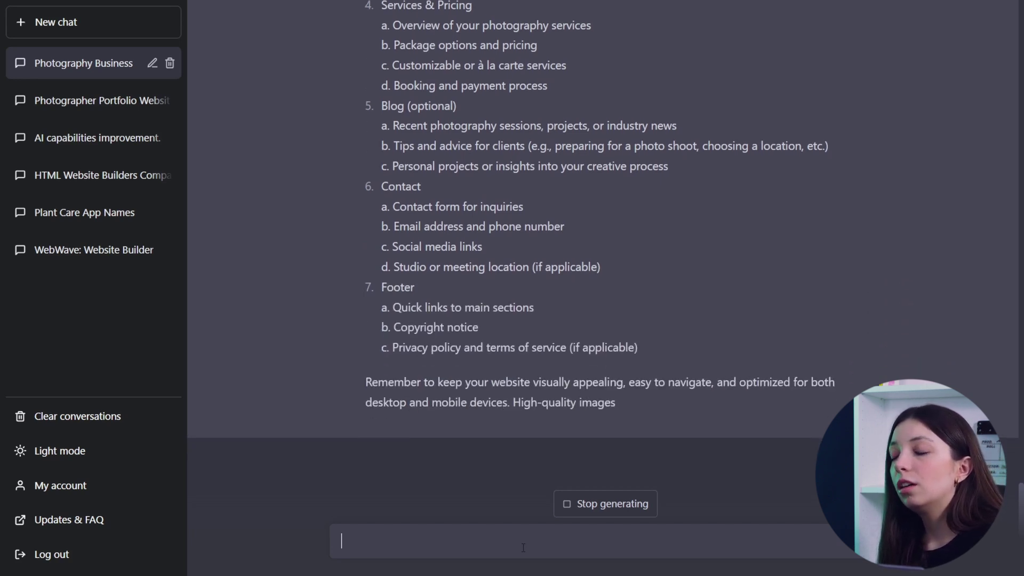
pyautogui.write('can you write a')
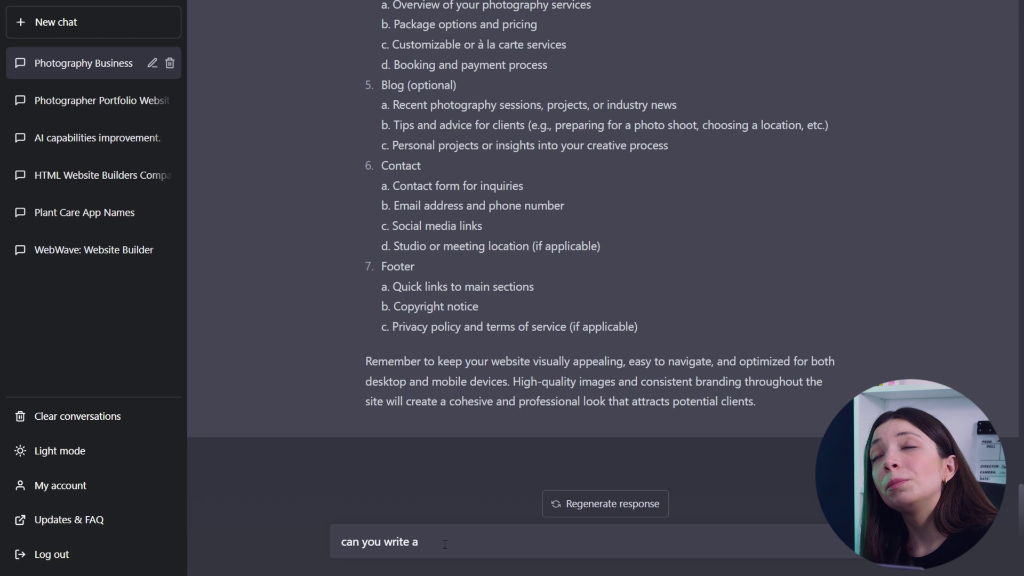
pyautogui.write(' tagline for ')
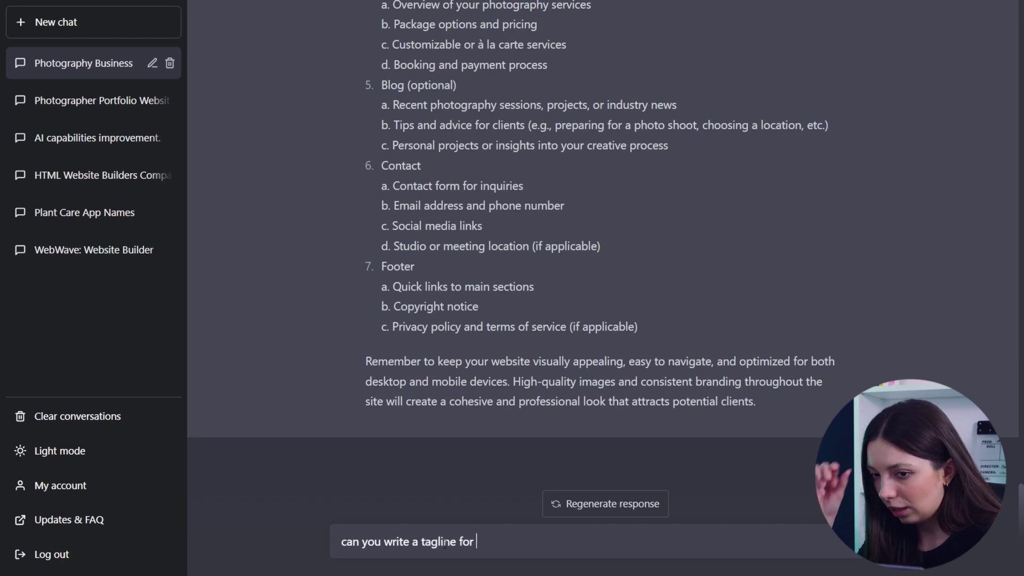
pyautogui.write('a hero section on the homepage')
# - Request a hero tagline, then five more options like 'Embrace the Spectrum of Life'
pyautogui.press('Return')
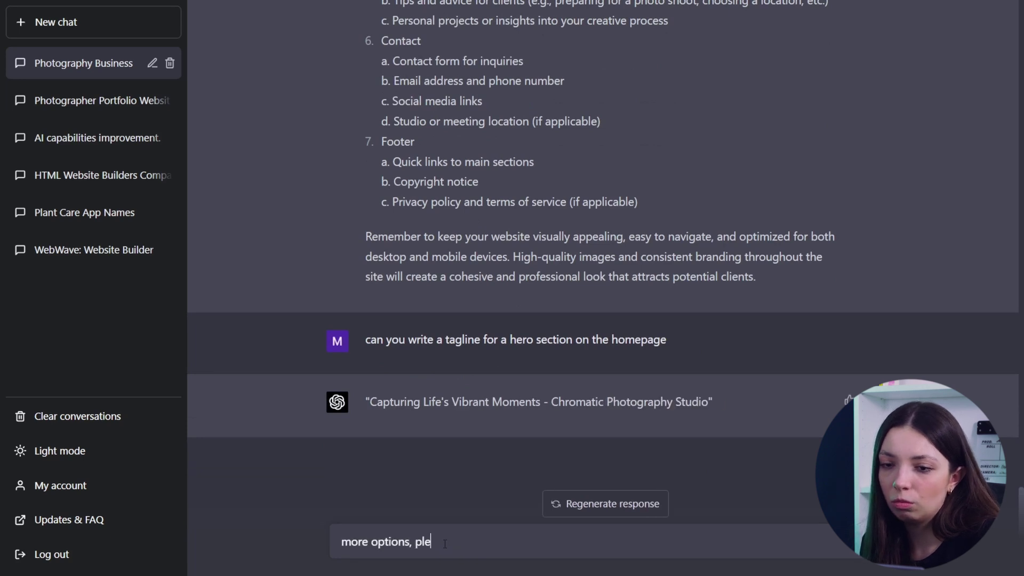
pyautogui.write('ase?')
pyautogui.press('Return')
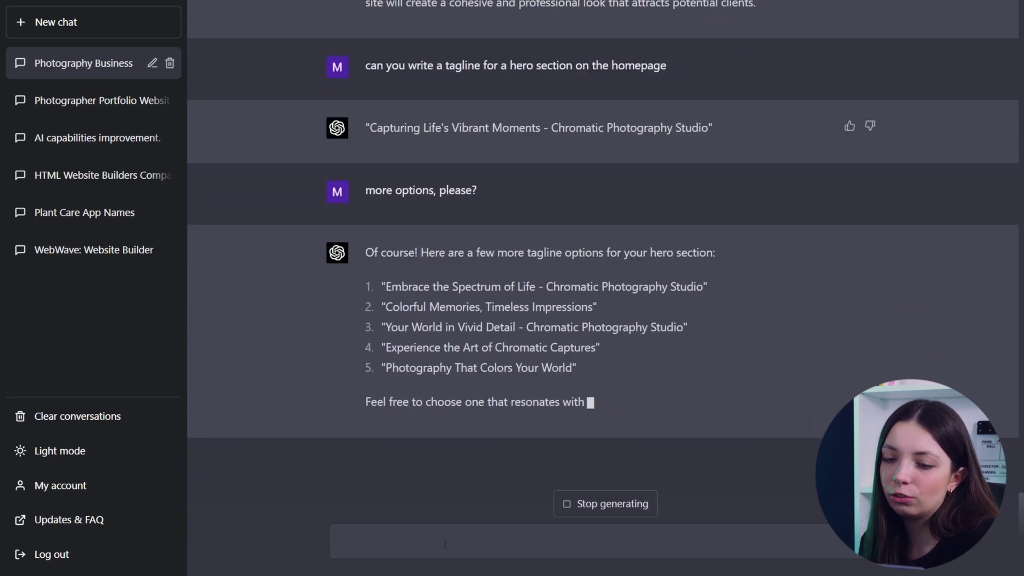
pyautogui.scroll(5, 560, 280)
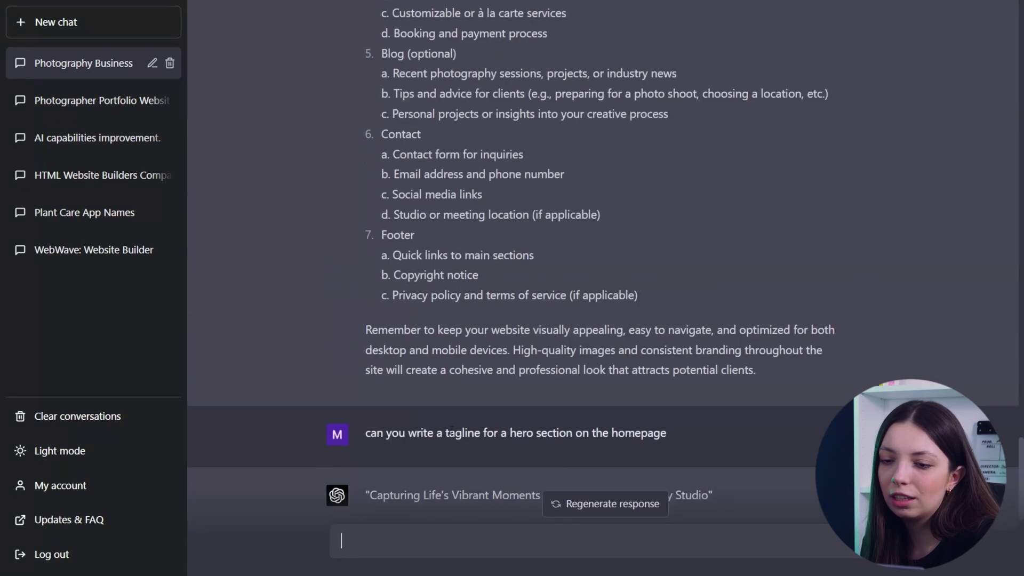
pyautogui.scroll(4, 450, 430)
pyautogui.scroll(3, 451, 430)
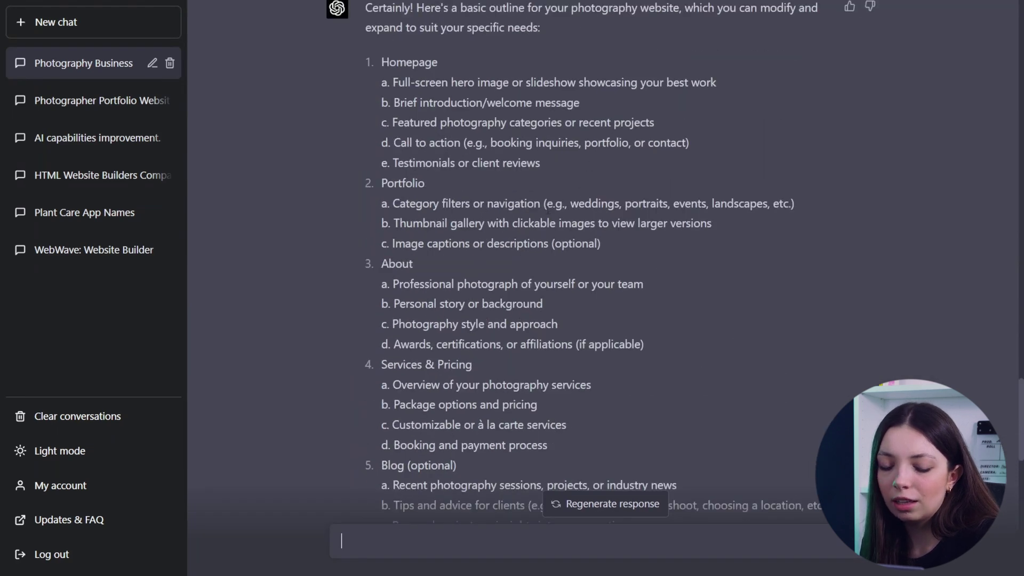
pyautogui.scroll(-5, 415, 317)
pyautogui.scroll(5, 415, 317)
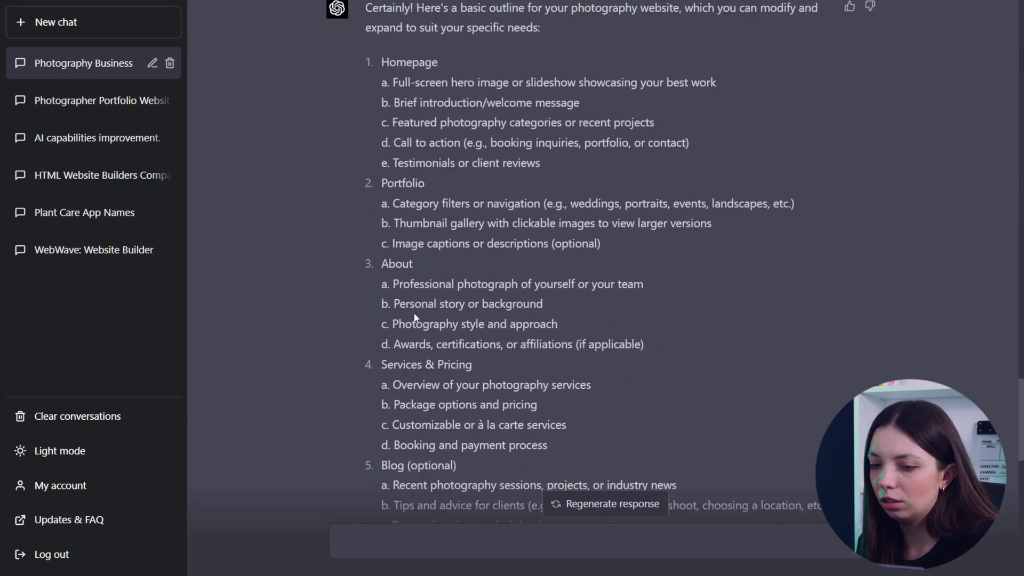
pyautogui.write('provide content for a "recent proje')
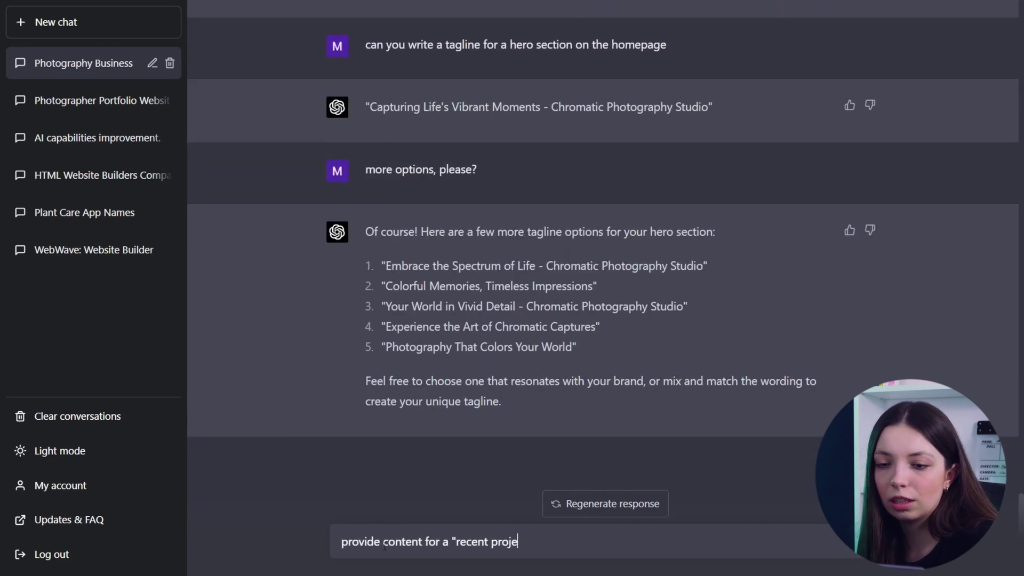
pyautogui.write('n')
# - Request content for the recent projects, welcome and testimonials sections, then blog article ideas
pyautogui.press('Return')
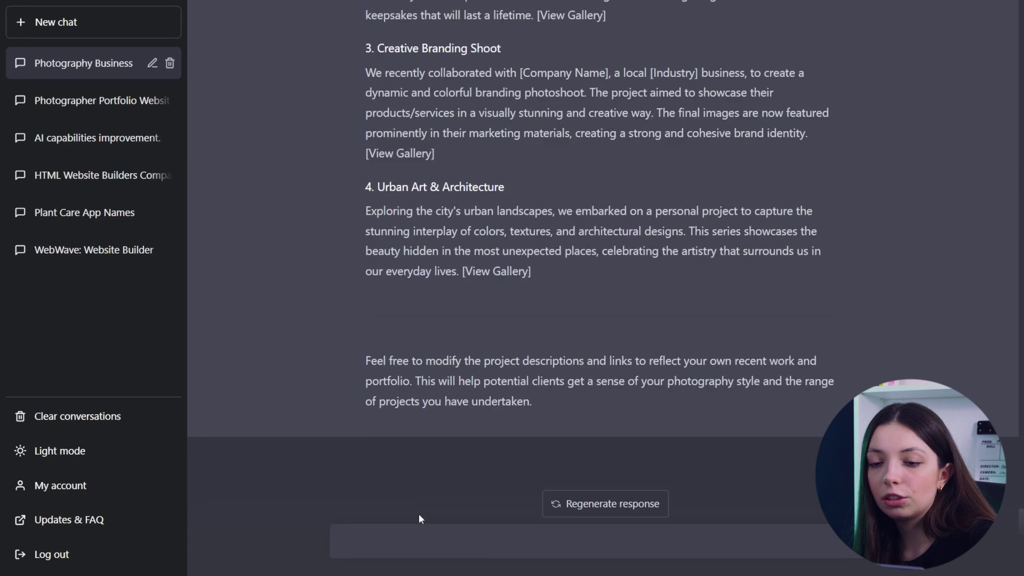
pyautogui.press('BackSpace')
pyautogui.press('BackSpace')
pyautogui.write('content for "welcome" section')
pyautogui.press('Return')
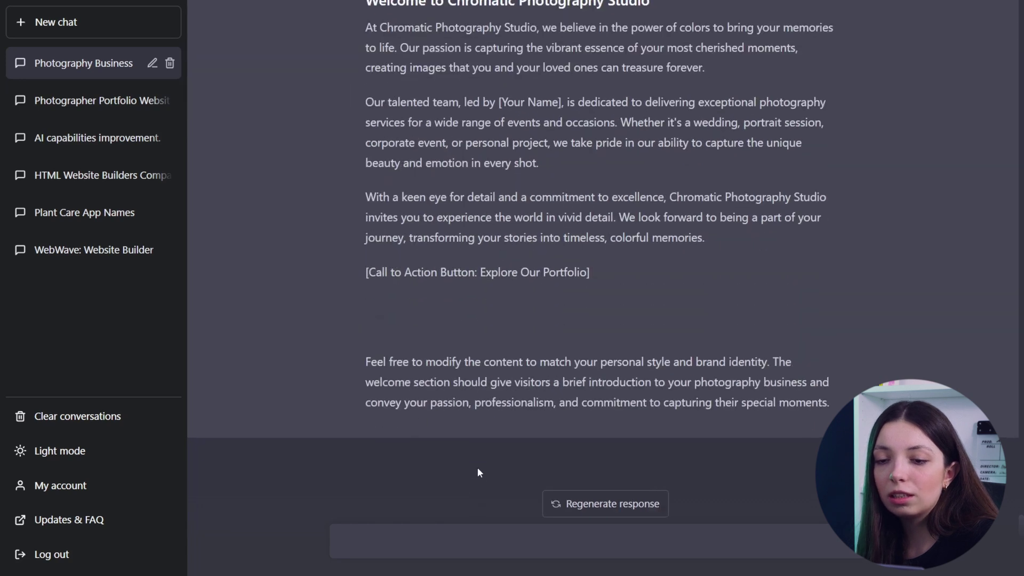
pyautogui.scroll(10, 478, 468)
pyautogui.scroll(3, 478, 468)
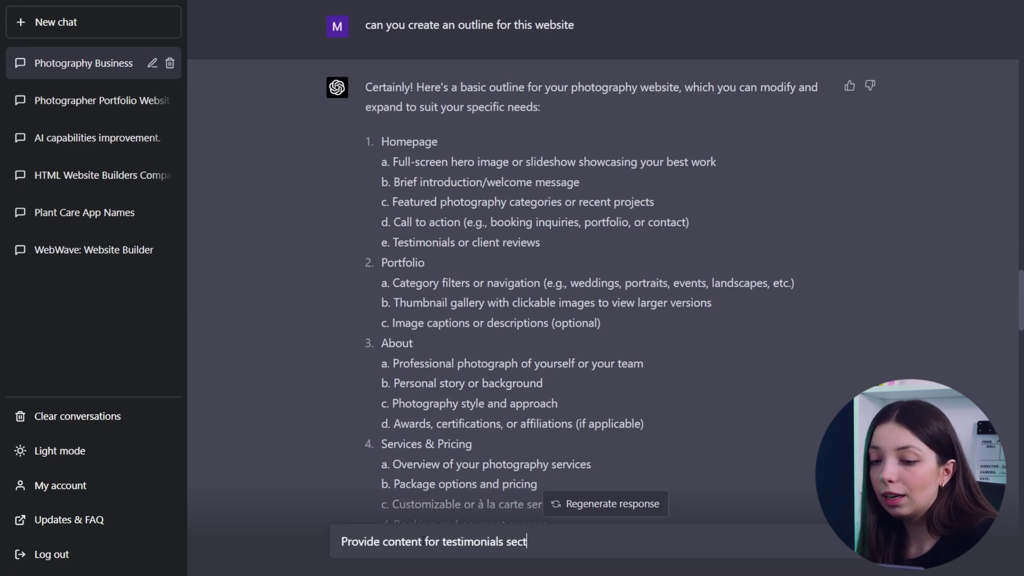
pyautogui.write('ion')
pyautogui.press('Return')
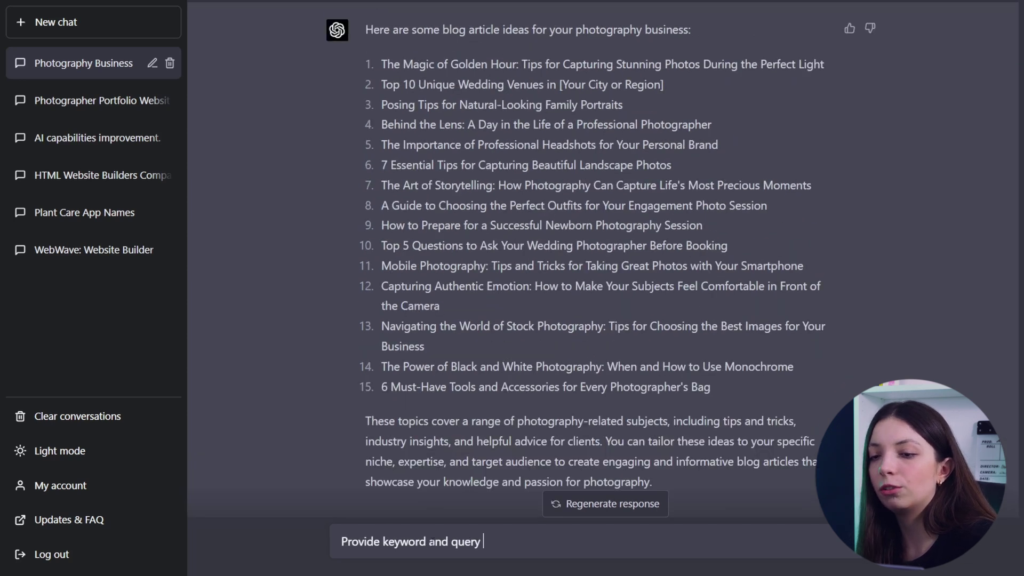
pyautogui.write('Write article')
# - Send 'Provide keyword and query for each article' for the fifteen blog ideas
pyautogui.press('Return')
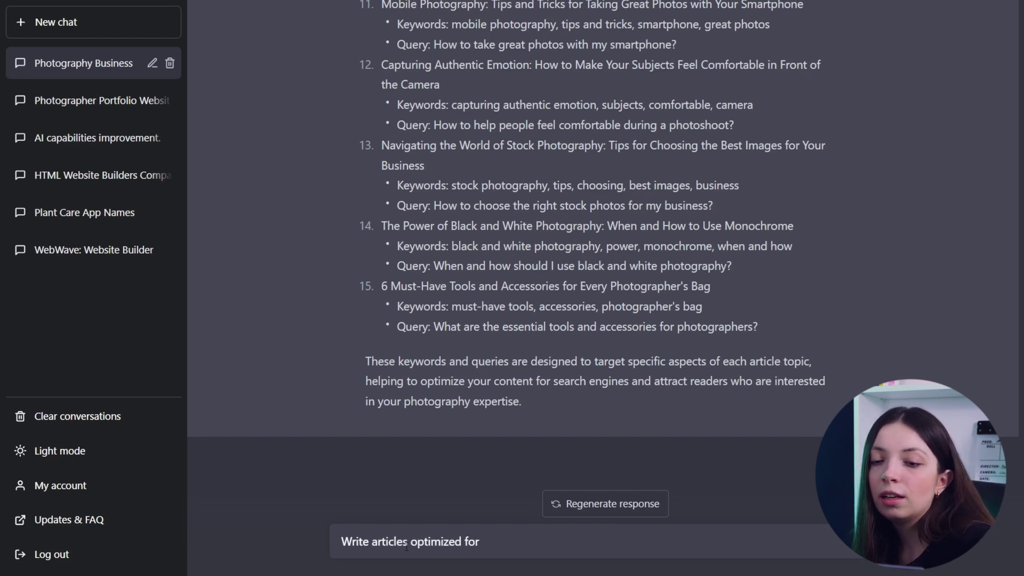
pyautogui.write('given keywords ')
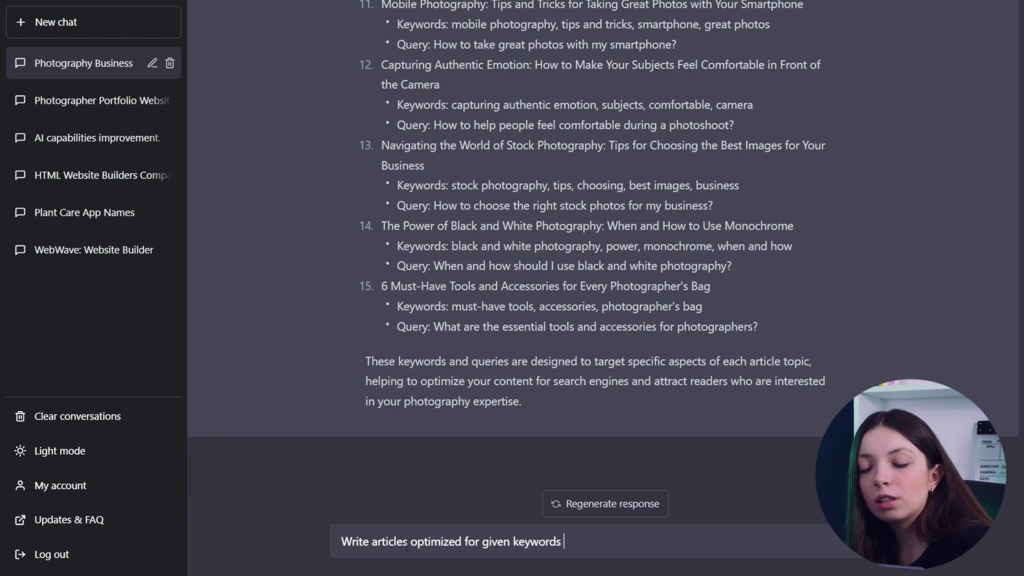
pyautogui.write('and querries on topics:')
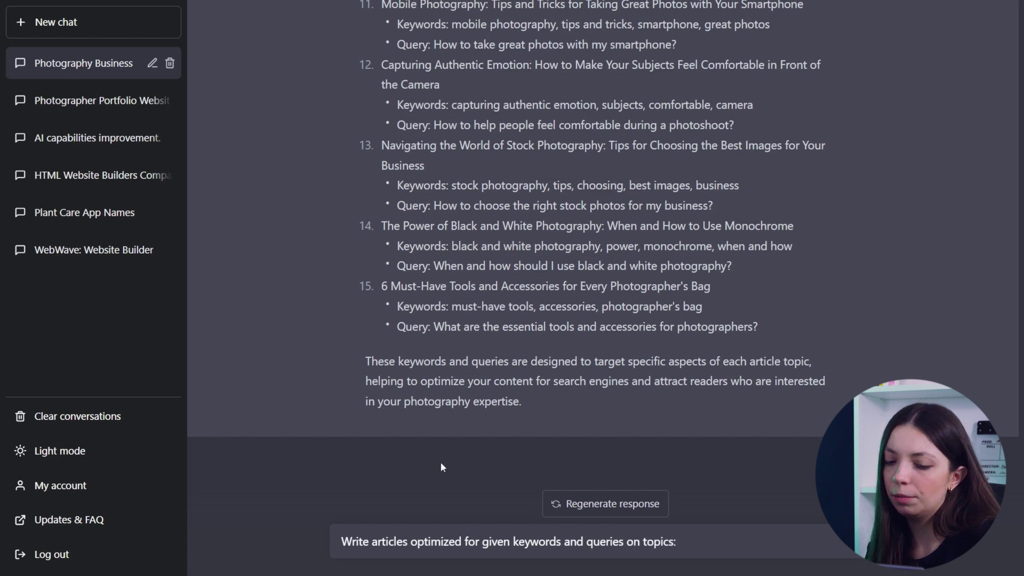
pyautogui.scroll(10, 442, 462)
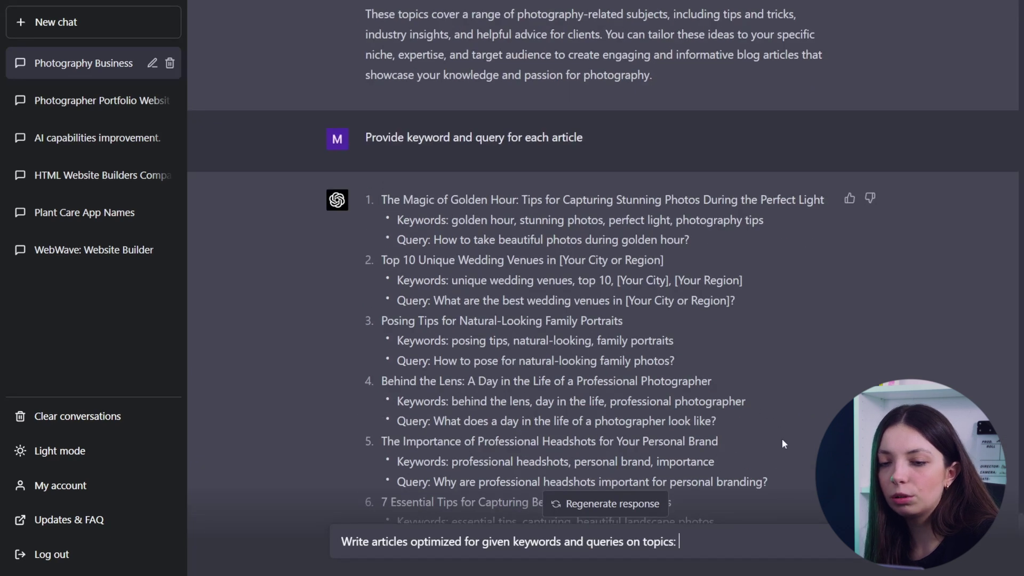
pyautogui.scroll(-1, 782, 442)
pyautogui.write('3, 5')
pyautogui.scroll(-1, 789, 371)
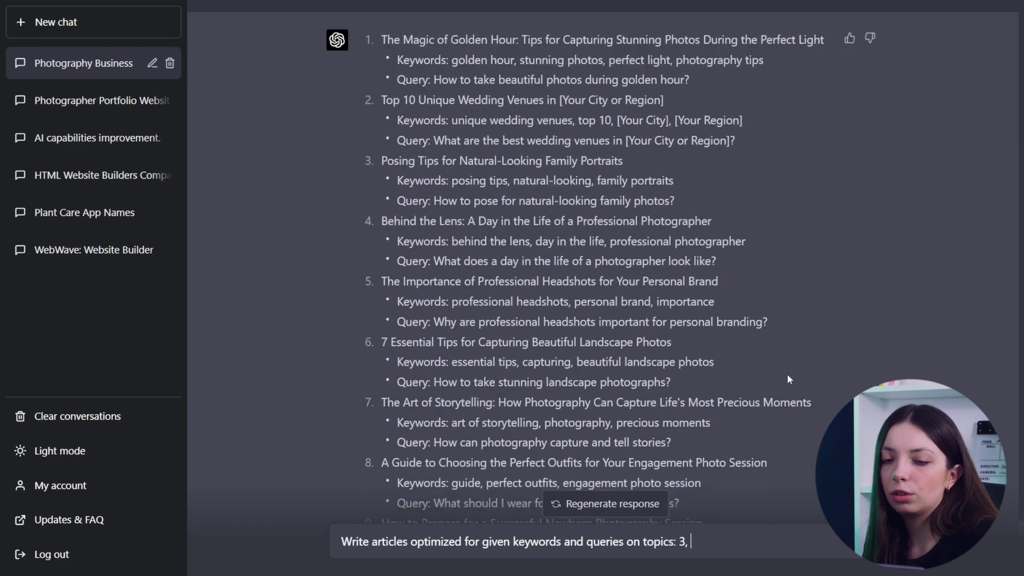
pyautogui.write('5,')
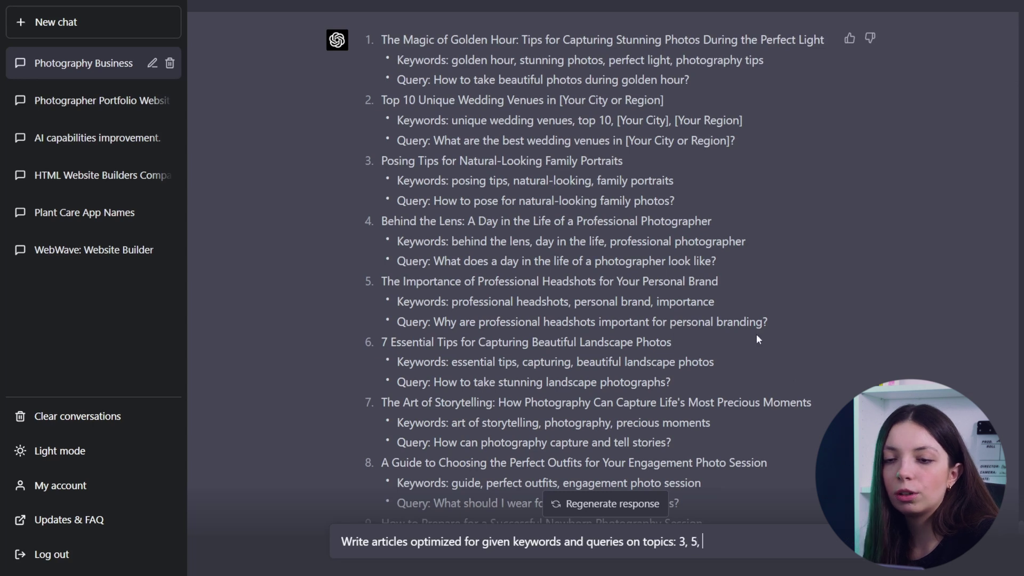
pyautogui.scroll(-1, 756, 334)
pyautogui.scroll(-1, 757, 329)
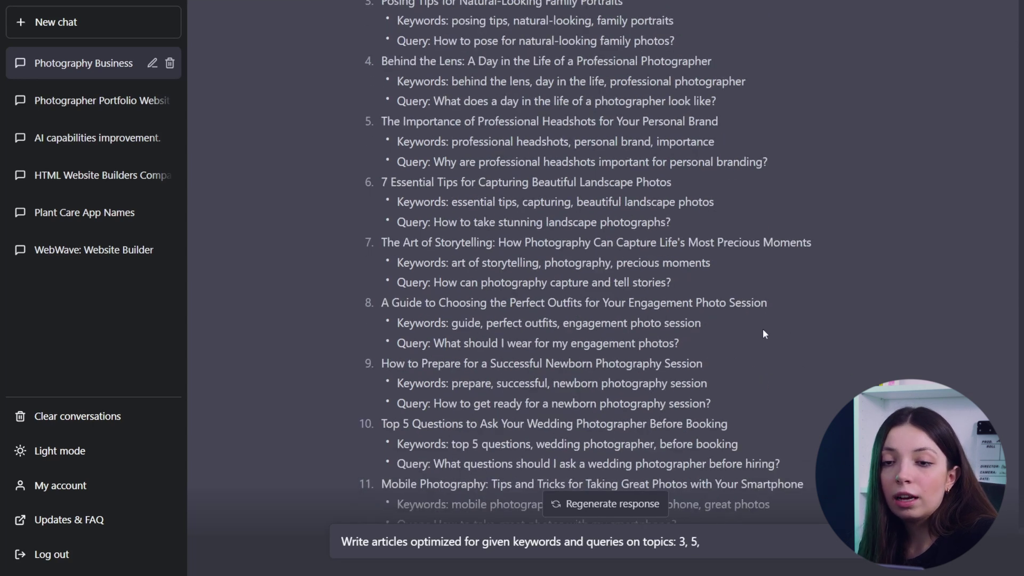
pyautogui.write('8')
pyautogui.scroll(-1, 763, 329)
pyautogui.scroll(-1, 764, 334)
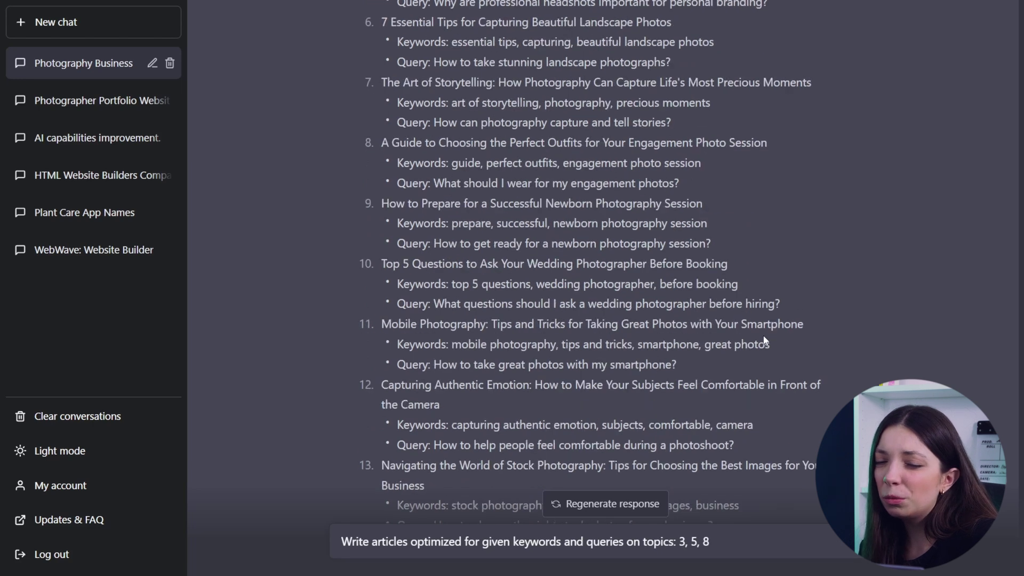
pyautogui.write('and 11')
# - Request SEO-optimized articles on topics 3, 5, 8 and 11 using their keywords
pyautogui.press('Return')
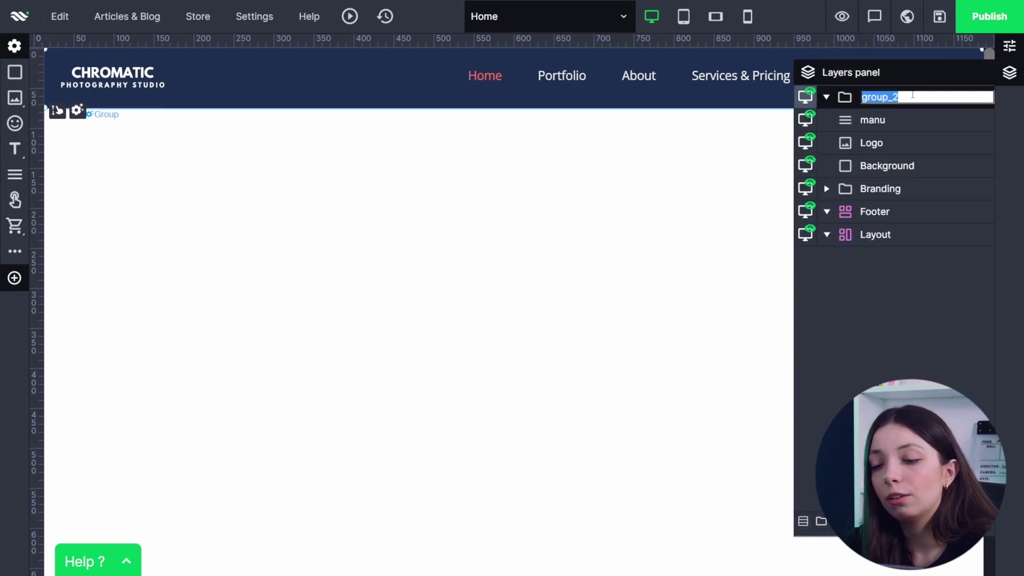
# - Deselect the header group by clicking an empty spot on the WebWave canvas
pyautogui.click(827, 256)
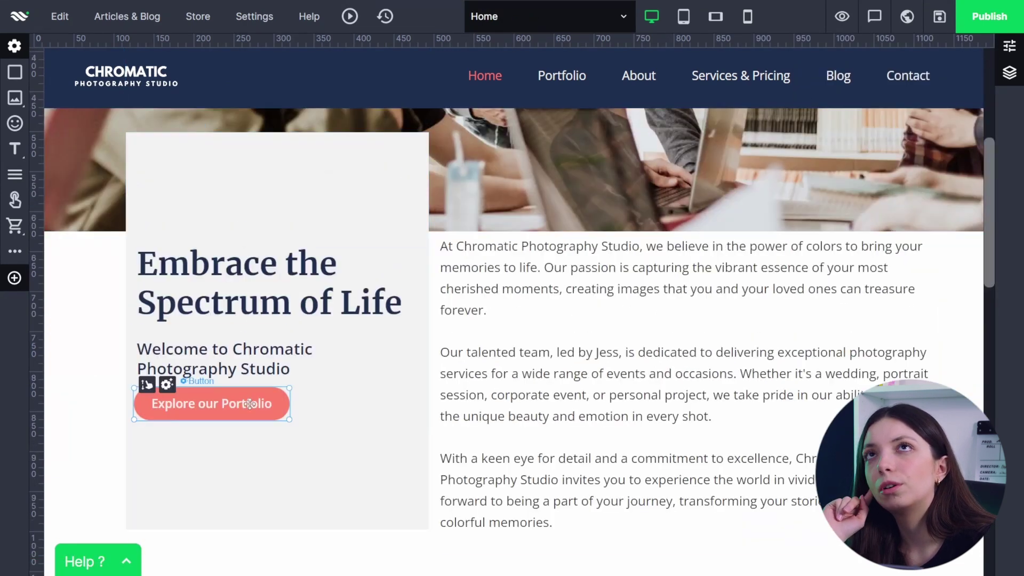
pyautogui.scroll(-4, 251, 403)
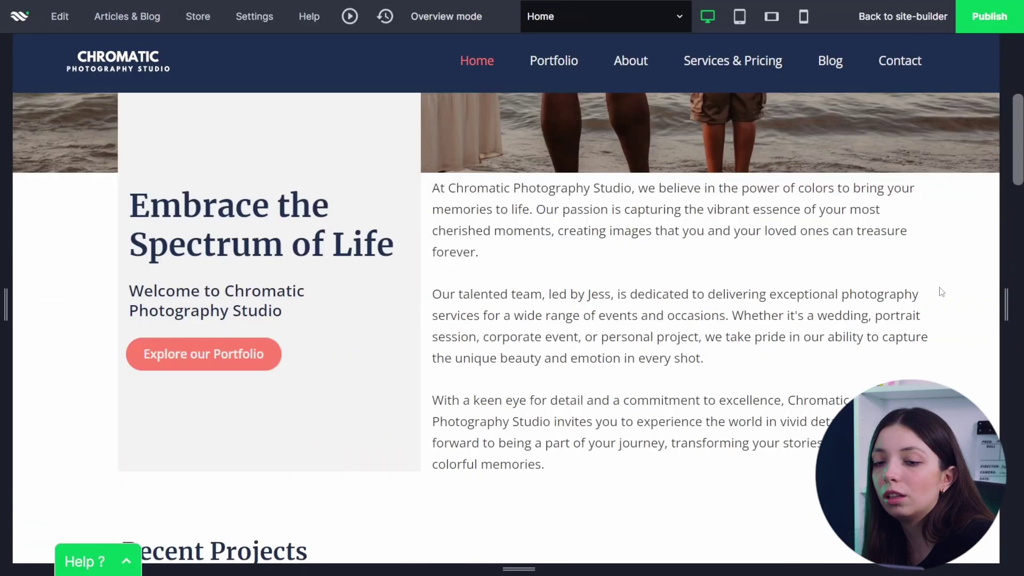
pyautogui.scroll(-8, 944, 291)
pyautogui.scroll(-6, 947, 296)
pyautogui.scroll(-8, 947, 300)
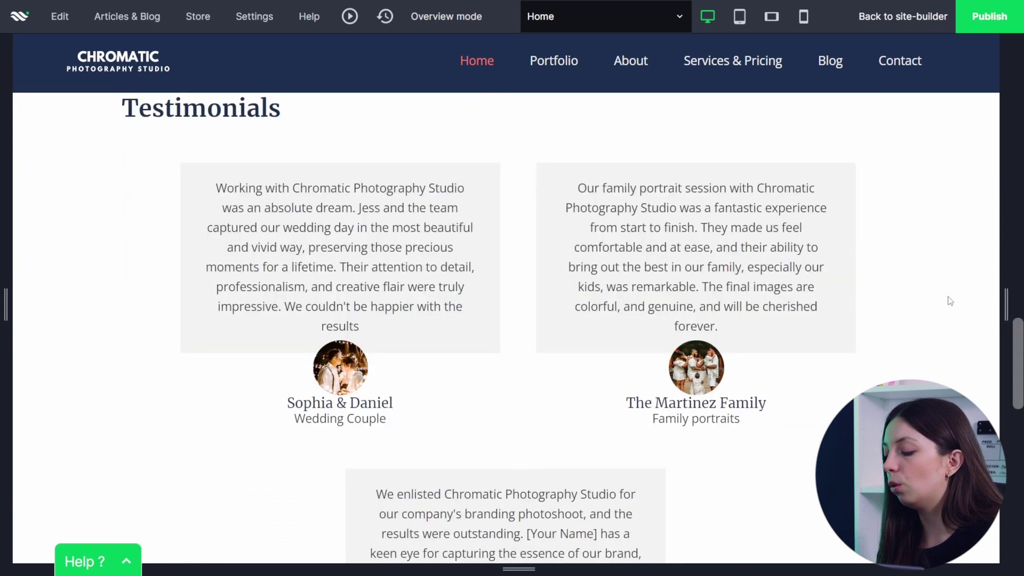
pyautogui.scroll(-6, 949, 303)
pyautogui.scroll(5, 949, 300)
pyautogui.scroll(10, 948, 300)
pyautogui.scroll(-4, 860, 96)
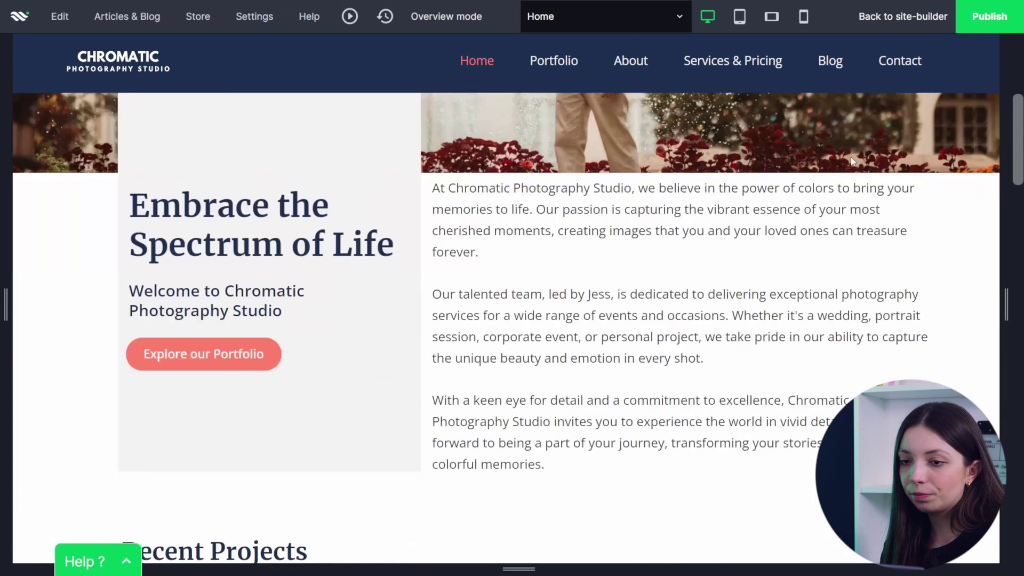